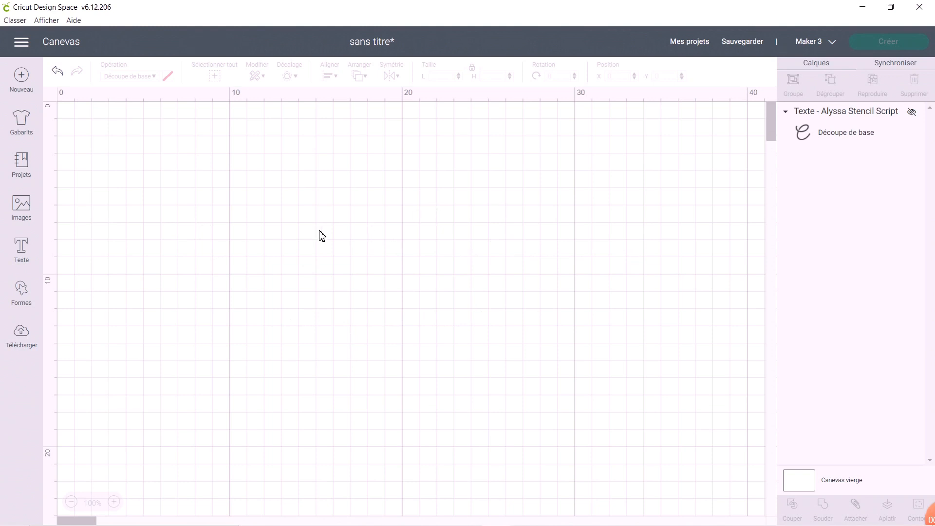
Upload the butterfly image 01 from the IMAGE folder and set its image type to Simple
left_click(25, 335)
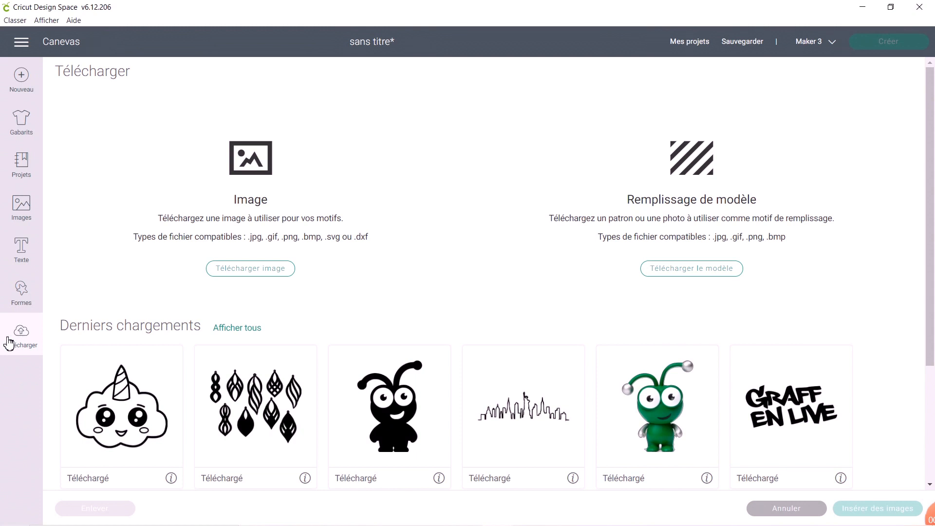
left_click(246, 274)
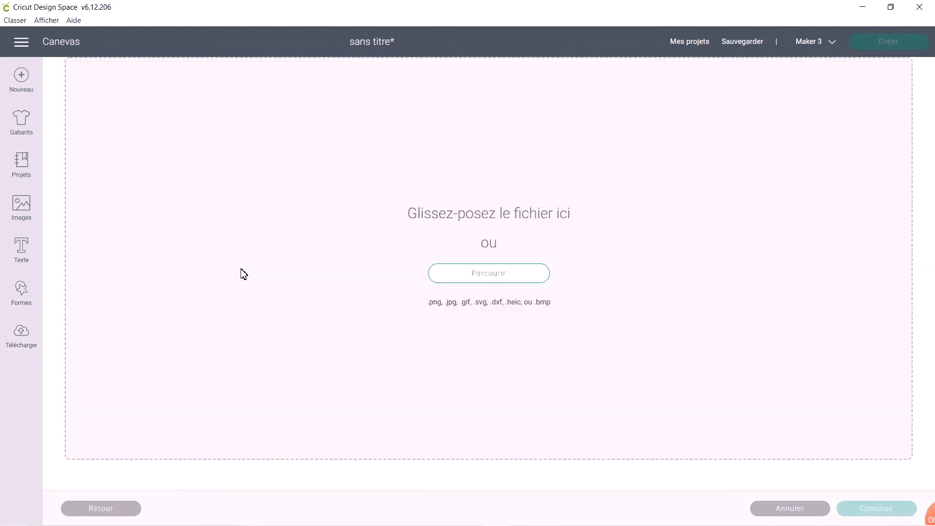
left_click(499, 281)
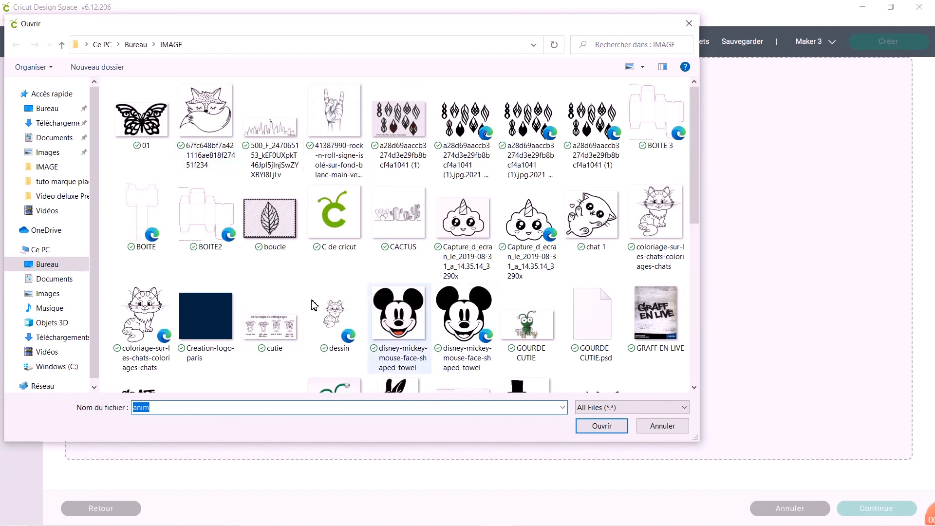
left_click(137, 112)
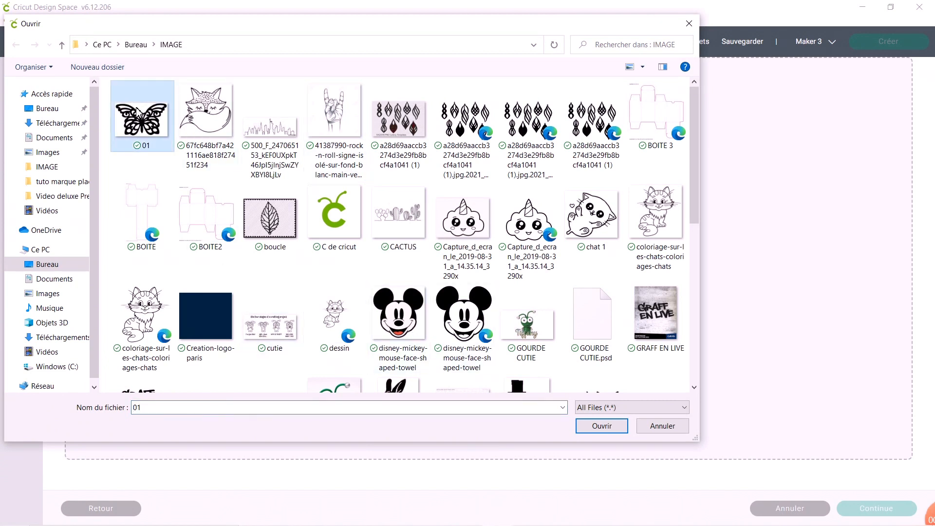
left_click(602, 427)
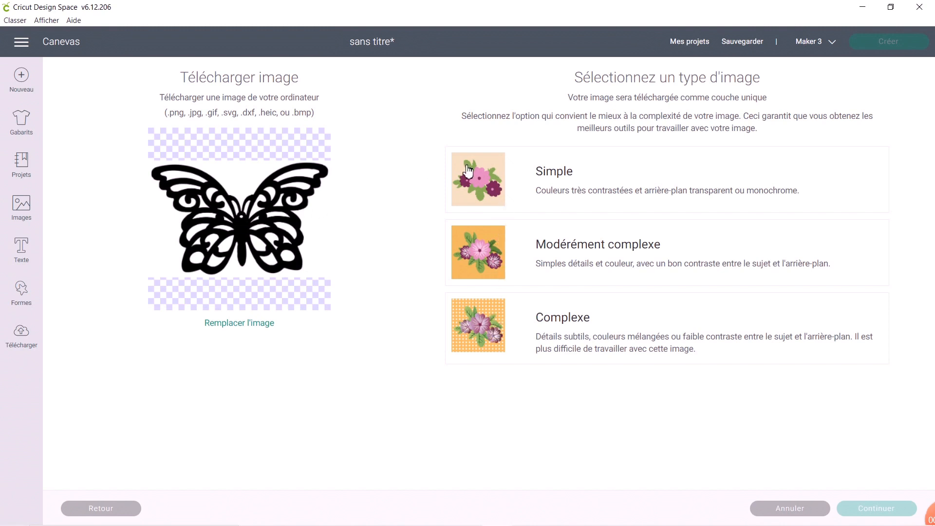
left_click(491, 179)
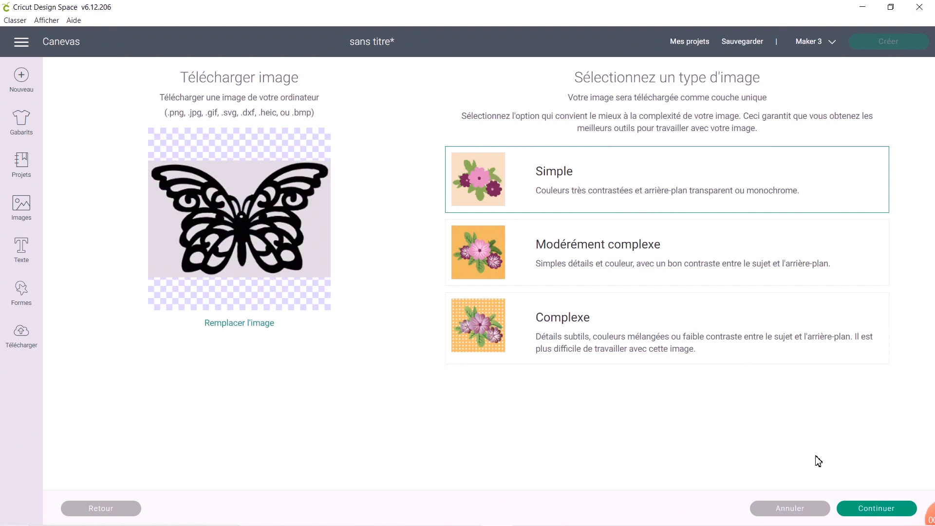
left_click(874, 510)
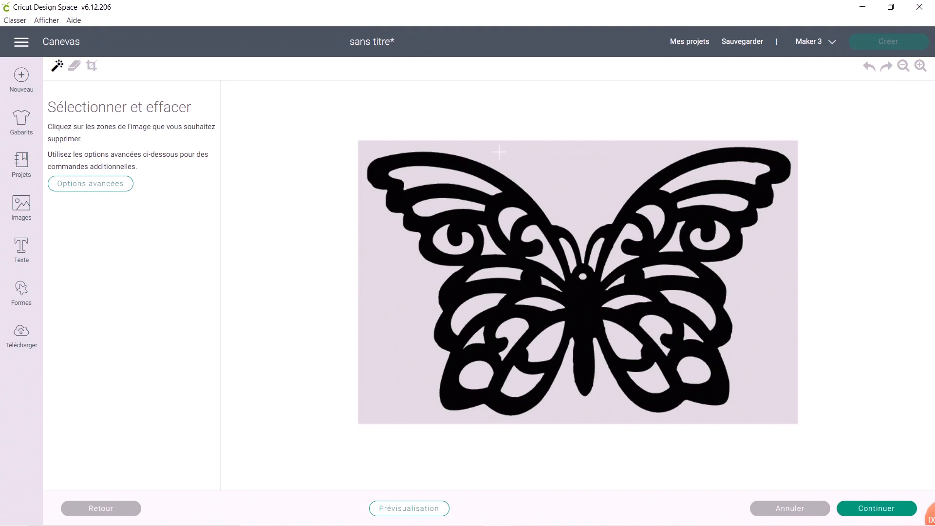
Check the cut version of the unedited image, return to the erasing stage and remove the background around the butterfly
left_click(857, 504)
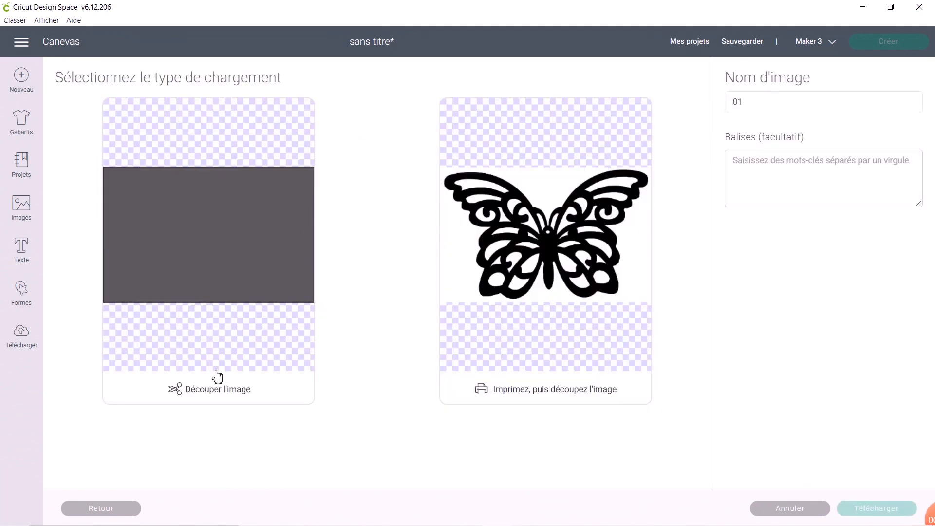
left_click(110, 513)
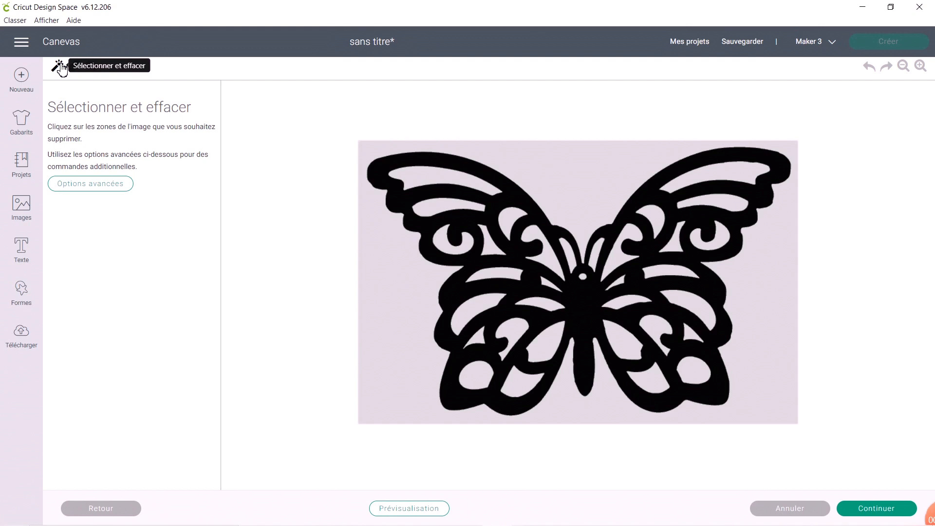
left_click(590, 187)
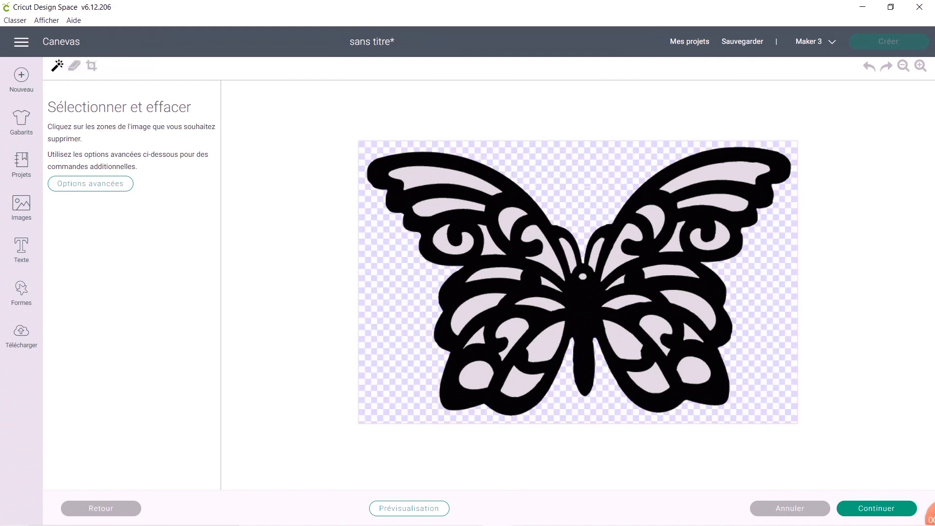
Erase the background inside the openings of the butterfly's upper left wing and the first opening of the lower left wing
left_click(441, 184)
left_click(434, 210)
left_click(450, 245)
left_click(501, 256)
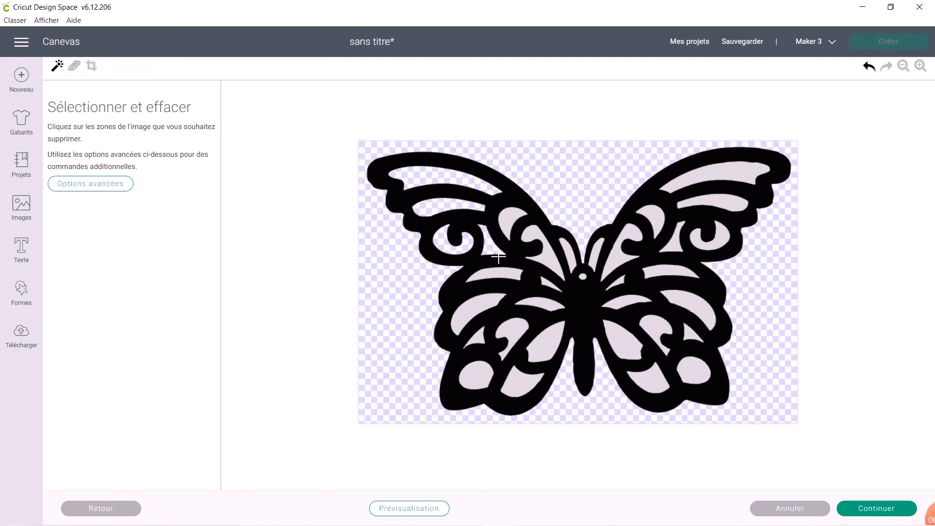
left_click(519, 224)
left_click(554, 266)
left_click(510, 284)
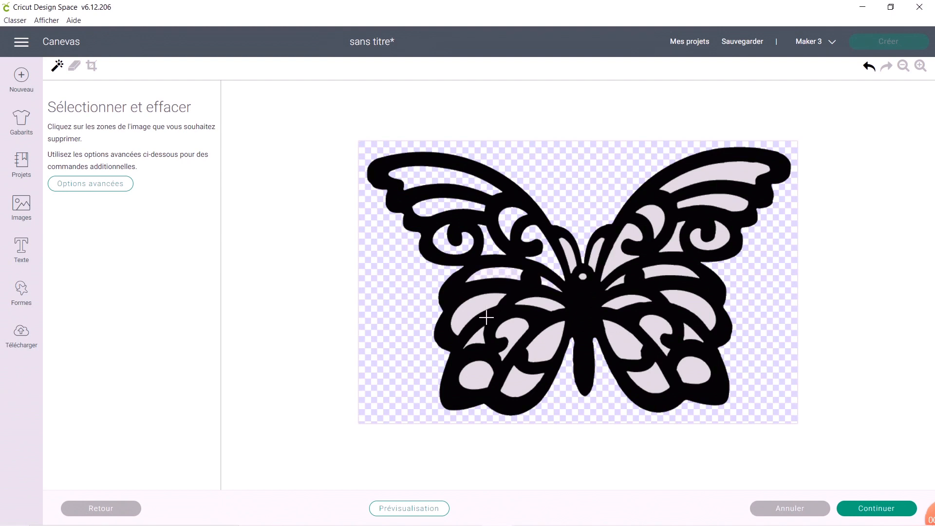
Erase the background inside the remaining openings of the butterfly's lower left wing and beside its head
left_click(486, 317)
left_click(501, 336)
left_click(488, 378)
left_click(533, 385)
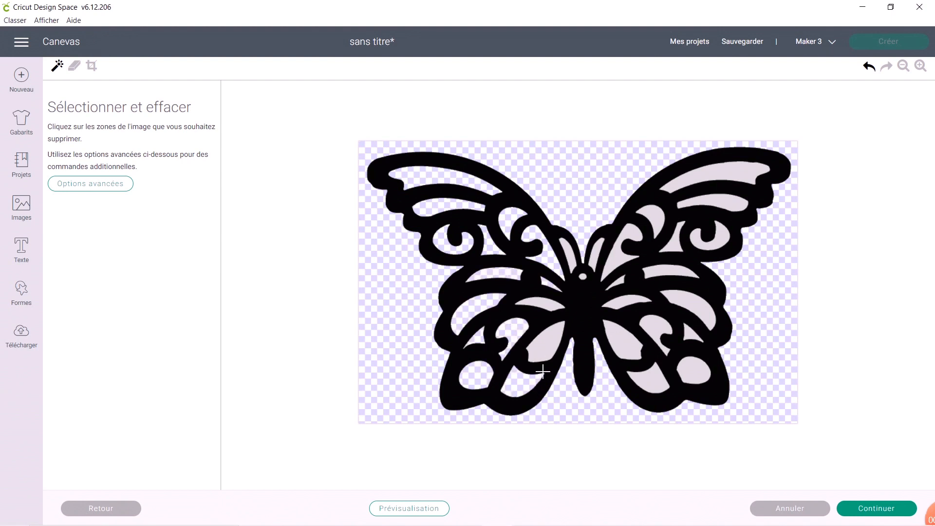
left_click(553, 355)
left_click(554, 313)
left_click(581, 268)
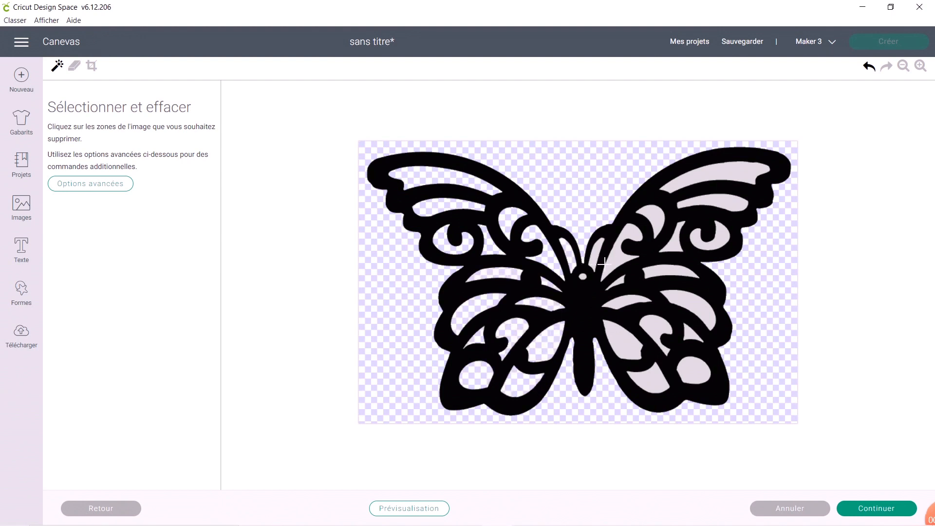
Erase the background inside the openings of the butterfly's upper right wing
left_click(603, 263)
left_click(624, 272)
left_click(657, 221)
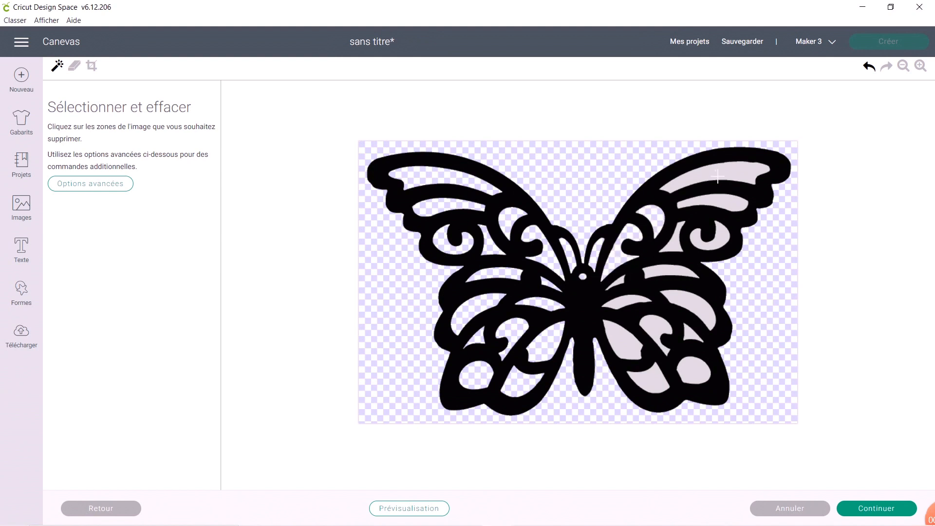
left_click(726, 180)
left_click(730, 205)
left_click(729, 246)
left_click(682, 255)
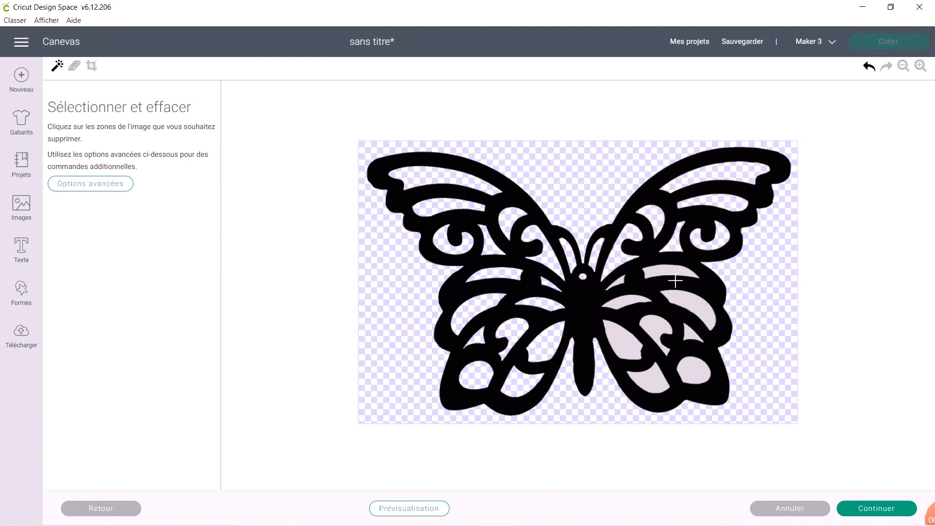
Erase the background inside all the openings of the butterfly's lower right wing
left_click(674, 277)
left_click(701, 309)
left_click(640, 309)
left_click(663, 336)
left_click(625, 340)
left_click(649, 377)
left_click(693, 373)
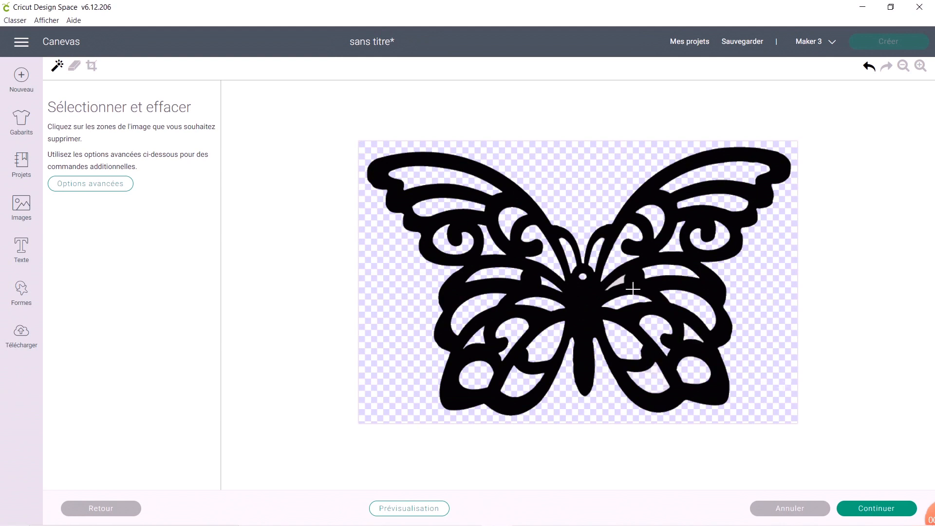
Upload the cleaned butterfly as a cut image named "papillon" with the tags "animal, sauvage"
left_click(872, 509)
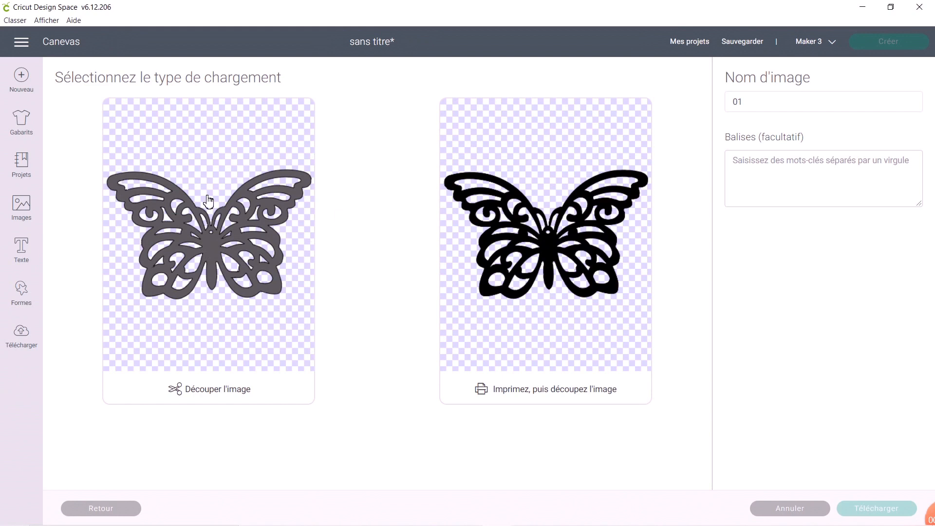
left_click(200, 254)
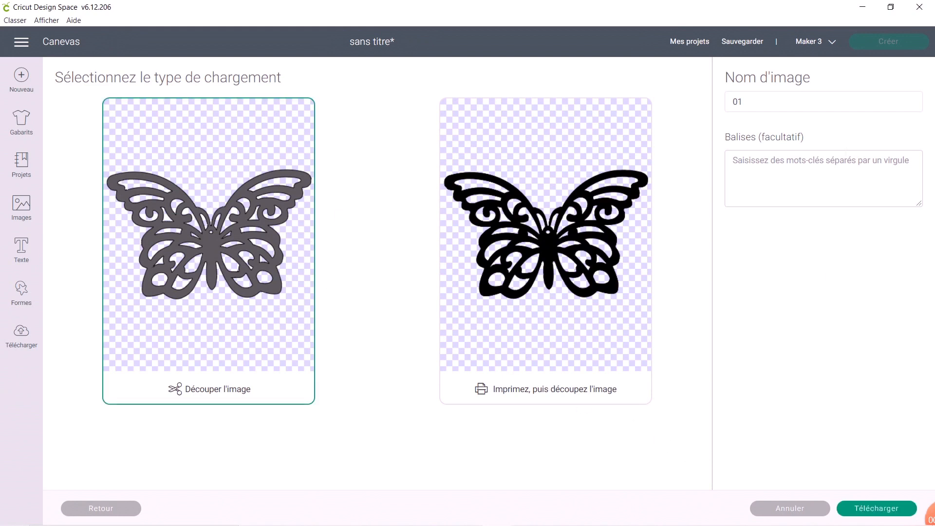
left_click(799, 109)
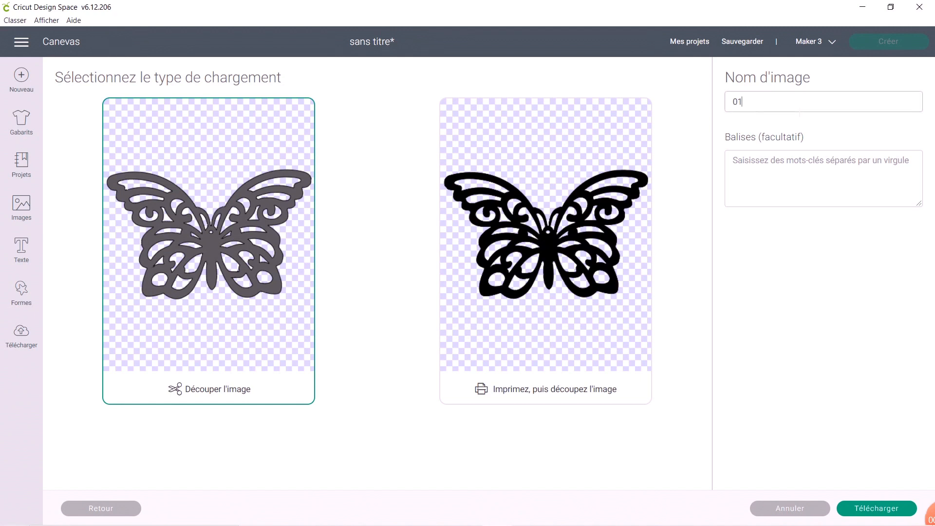
left_click(790, 154)
type("animal, sauvage")
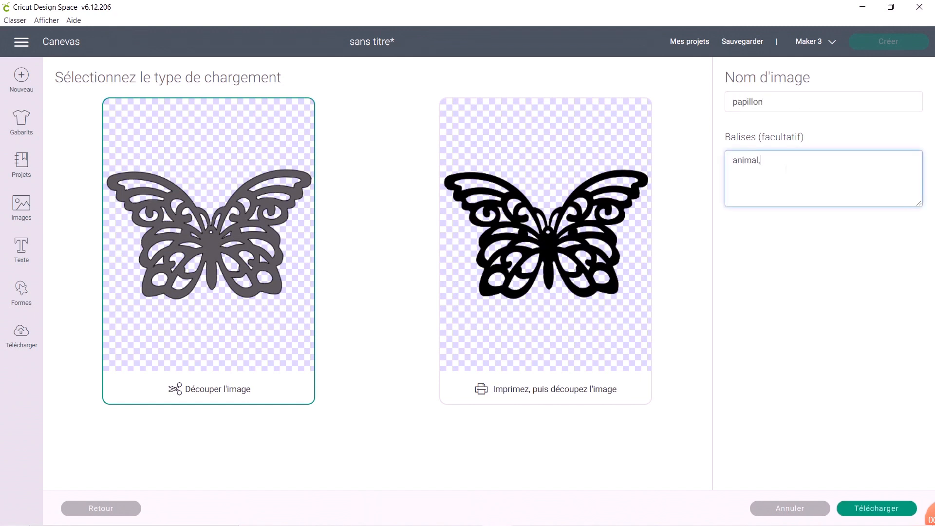
left_click(885, 510)
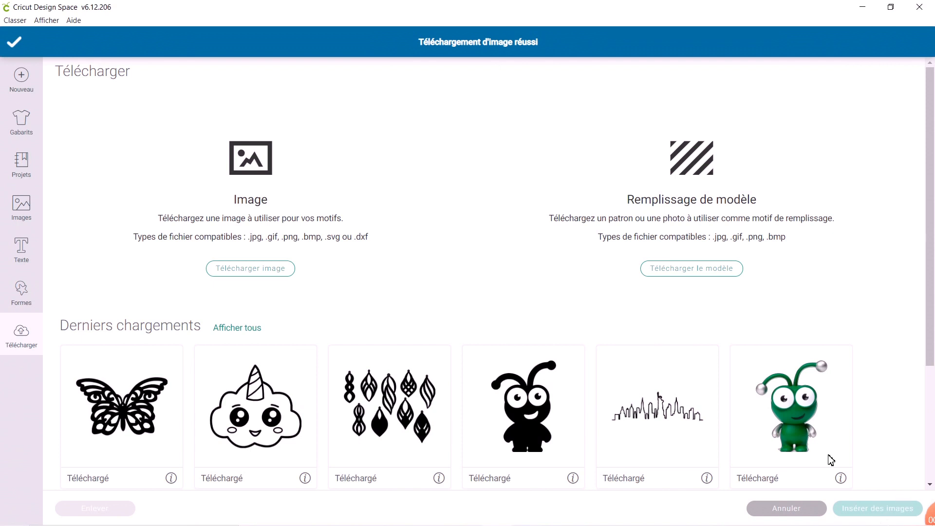
Insert the newly uploaded butterfly from the recent uploads onto the canvas
scroll(170, 322, "down", 3)
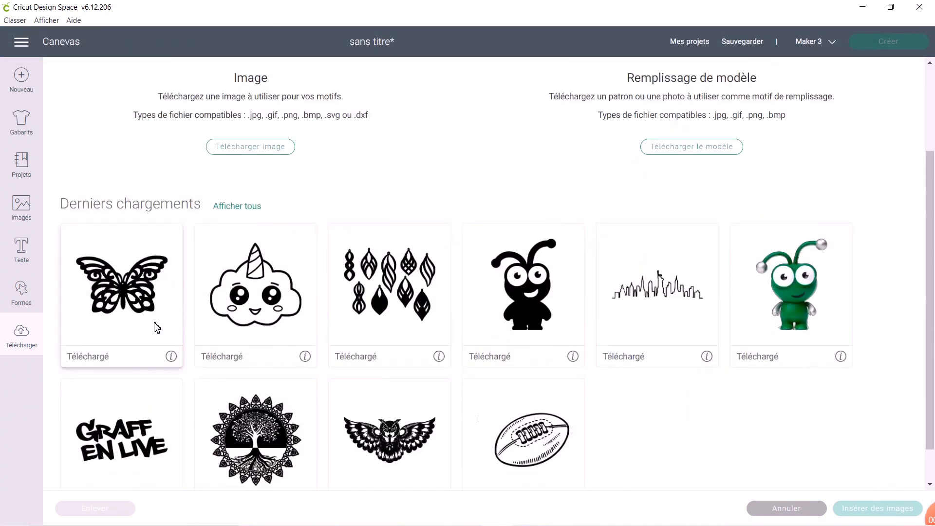
left_click(132, 313)
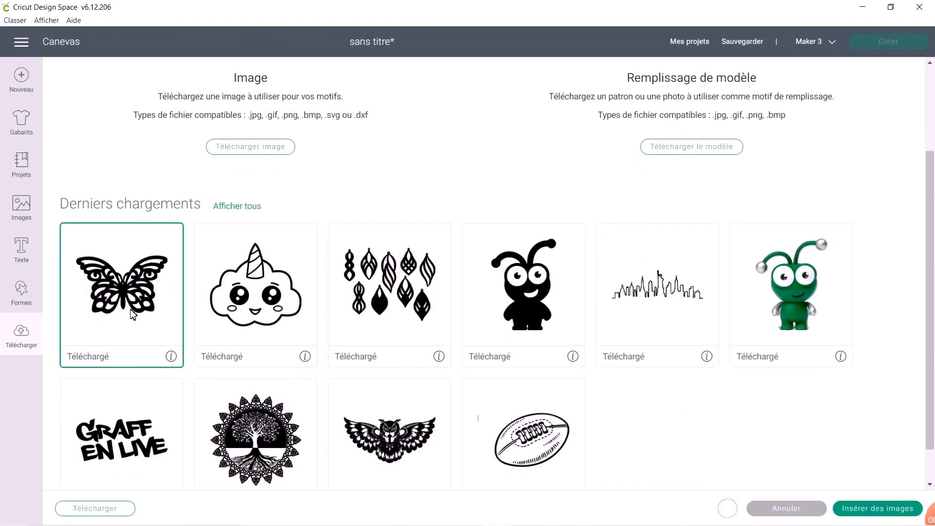
left_click(867, 509)
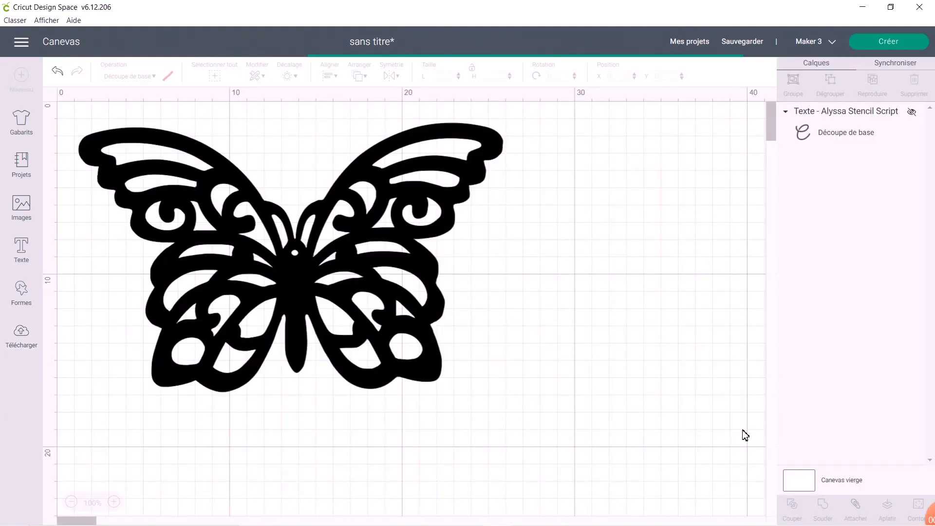
Scale the butterfly down to about 14.17 by 8.97 cm and move it slightly closer to the canvas's upper left corner
left_click_drag(511, 399, 340, 293)
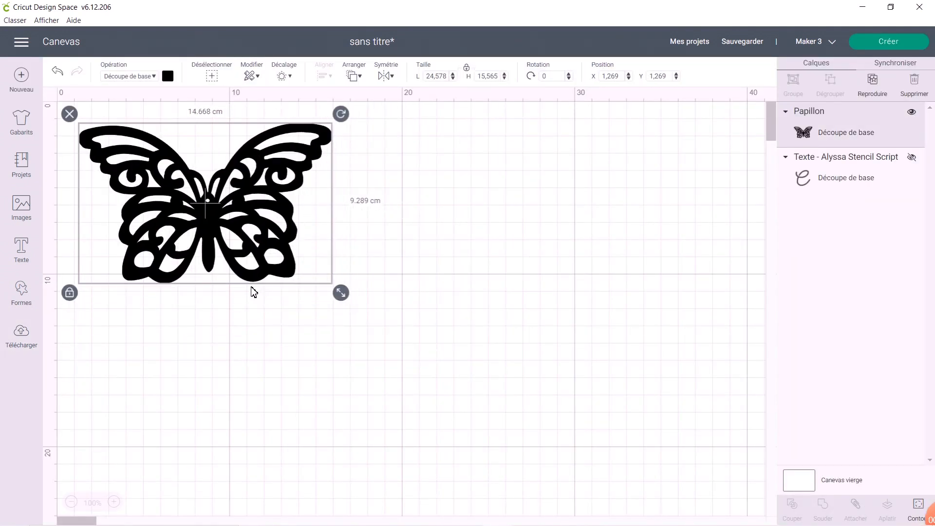
left_click(339, 258)
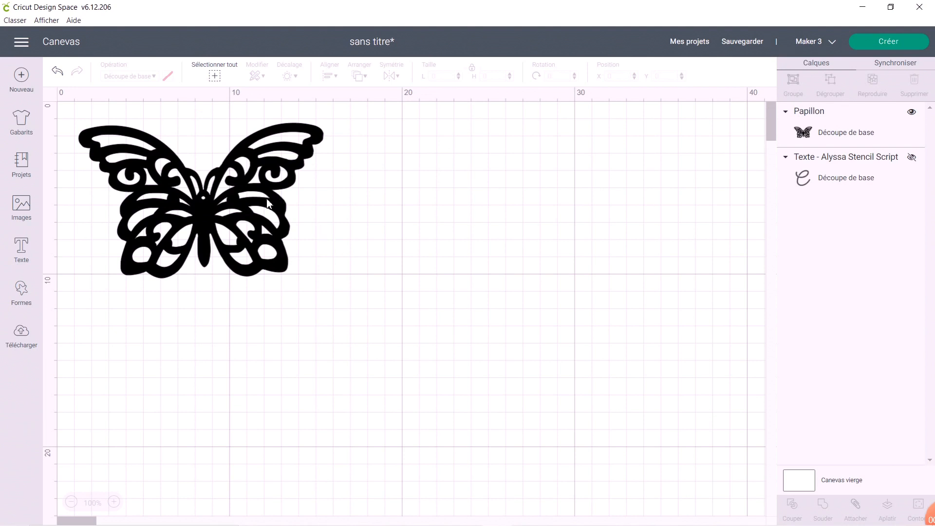
left_click_drag(261, 205, 254, 203)
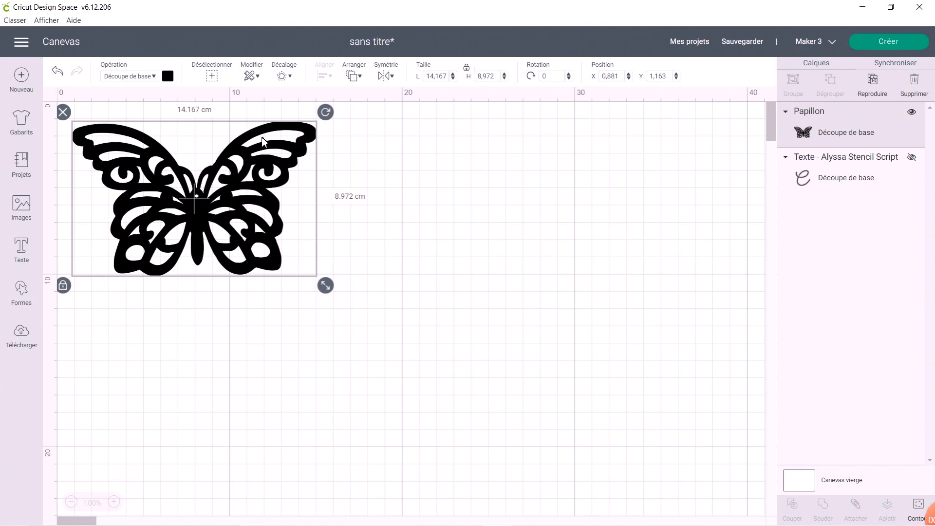
Open the contour editing for the butterfly, hide several openings of its upper left wing, and finally hide all contours
left_click(254, 189)
left_click(918, 508)
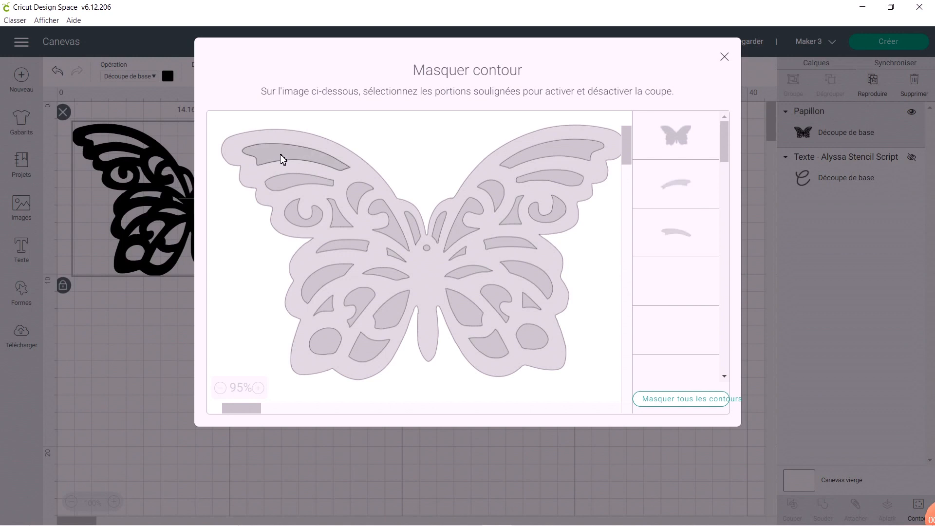
left_click(282, 160)
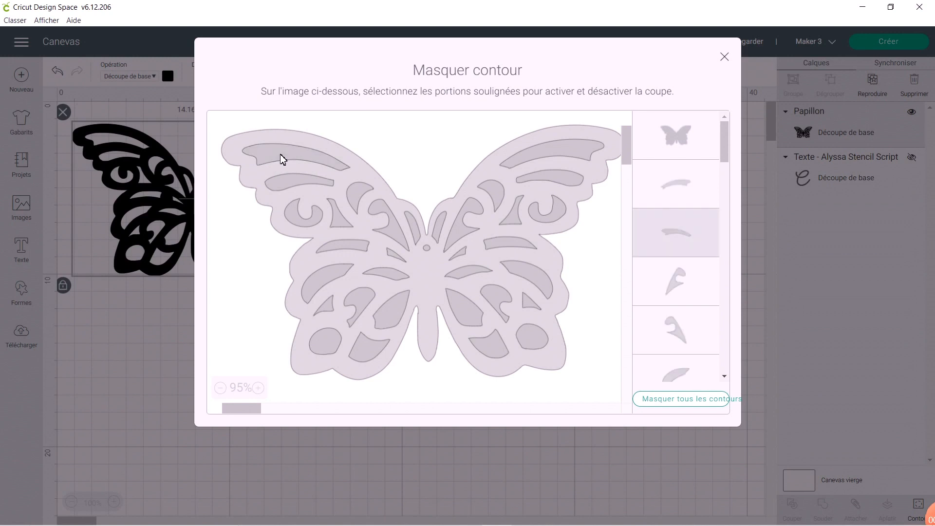
left_click(281, 183)
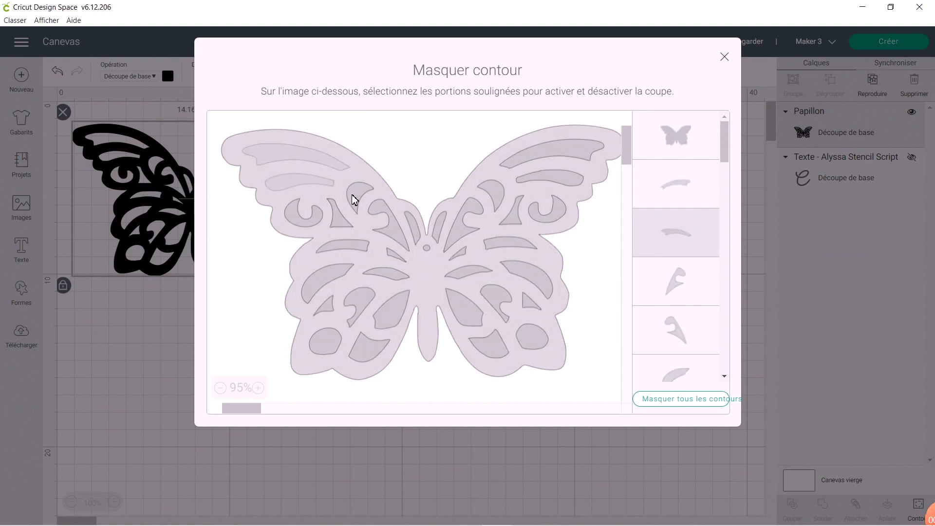
left_click(334, 219)
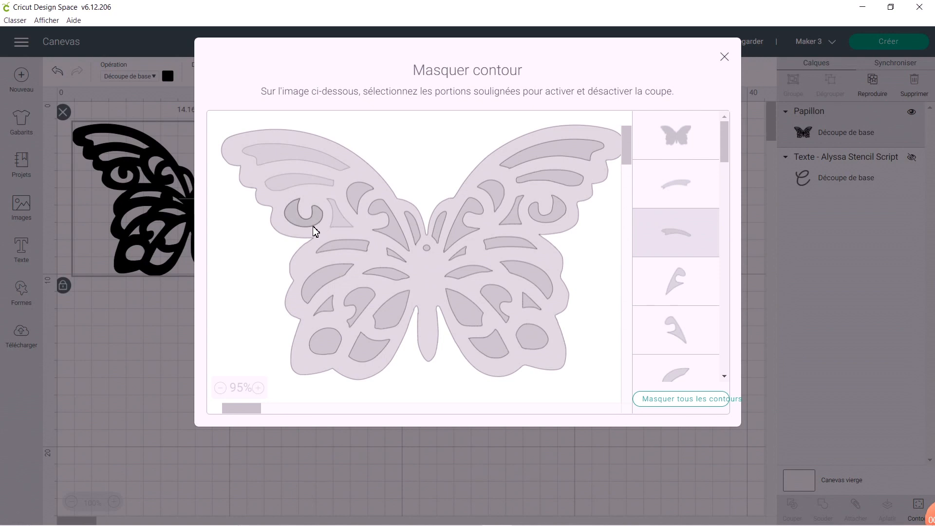
left_click(313, 226)
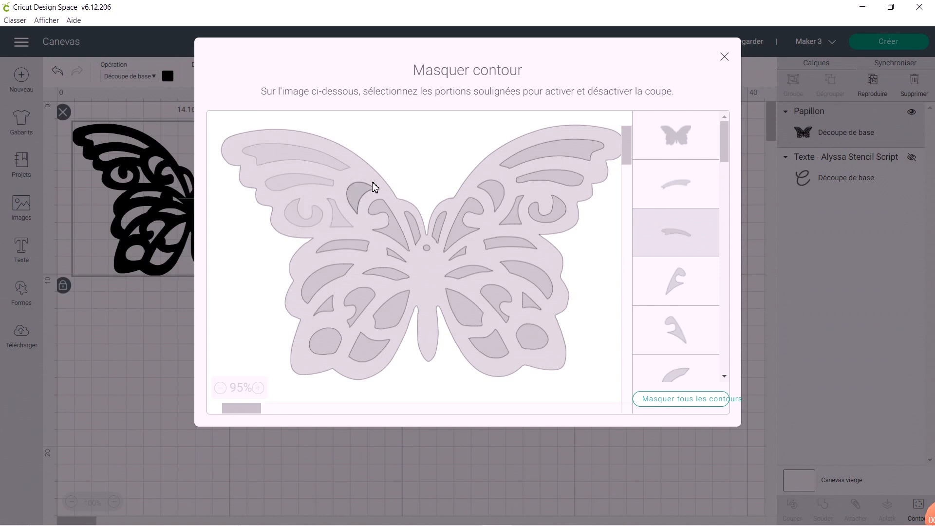
left_click(395, 229)
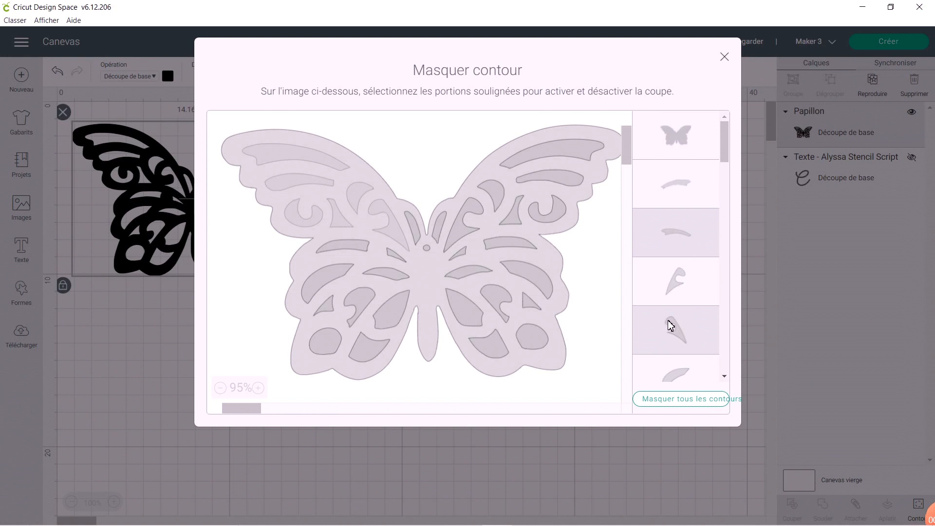
left_click(691, 403)
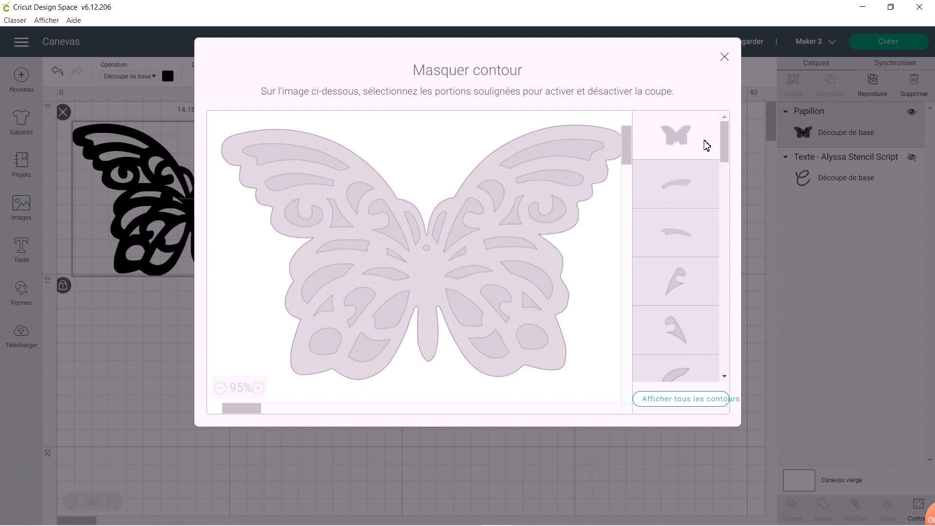
Close the contour editing with all contours hidden, then reopen it for the butterfly and show all contours again
left_click(724, 58)
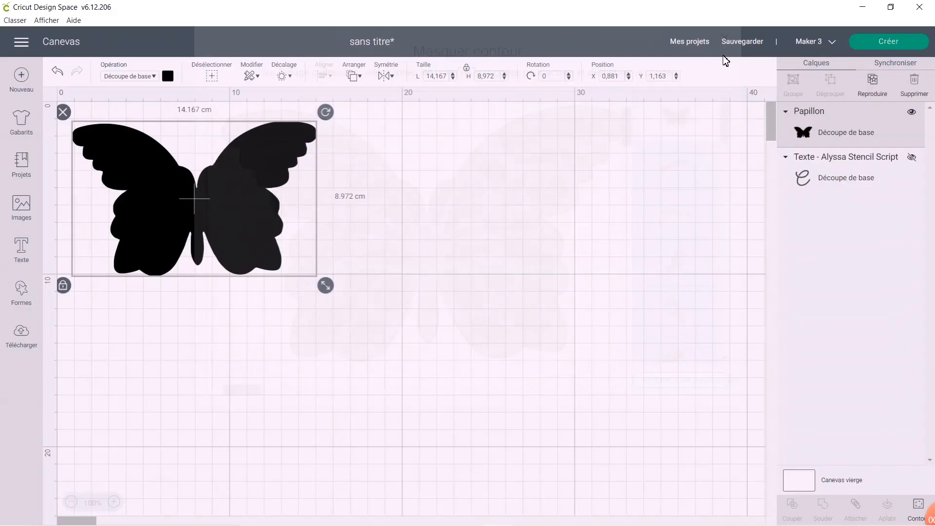
left_click(388, 349)
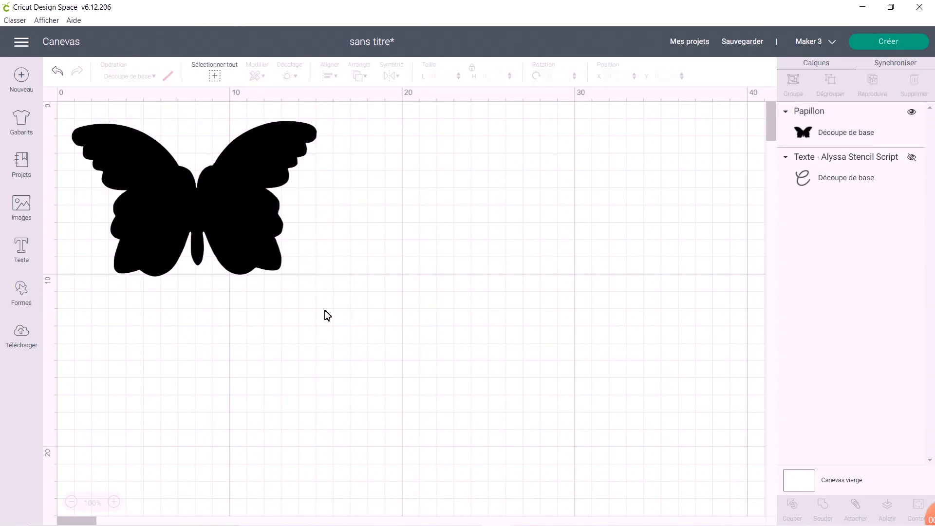
left_click(225, 193)
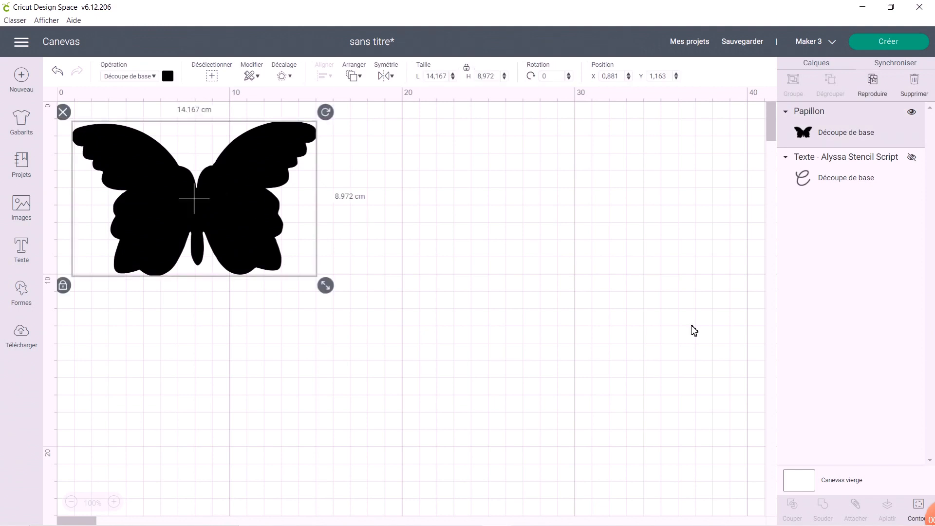
left_click(922, 507)
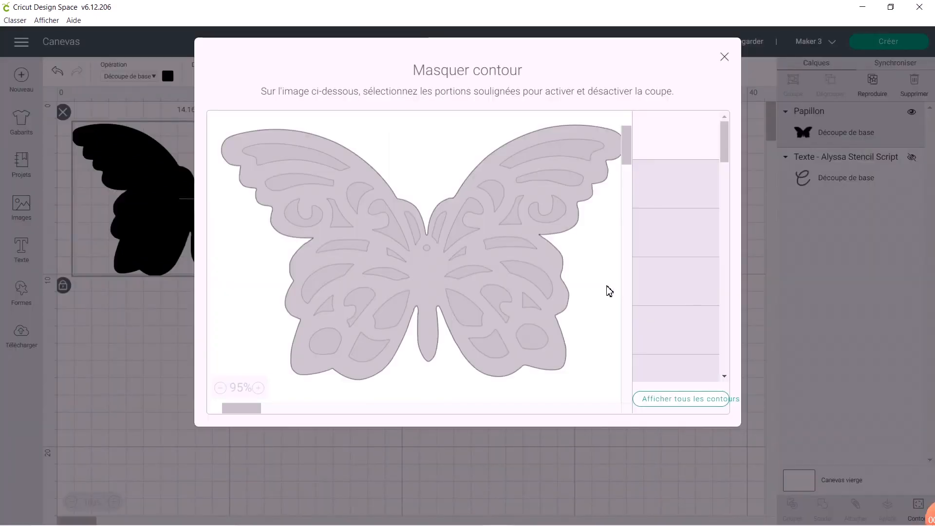
left_click(715, 404)
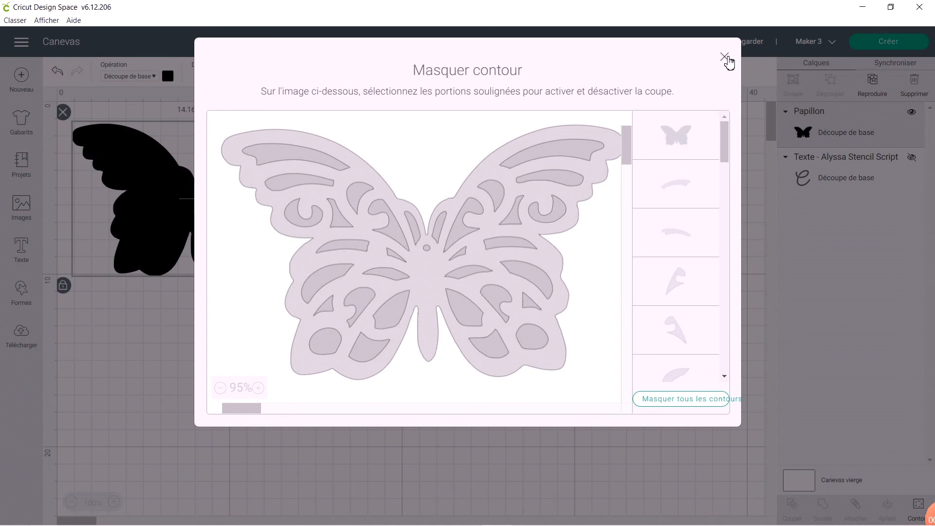
left_click(724, 57)
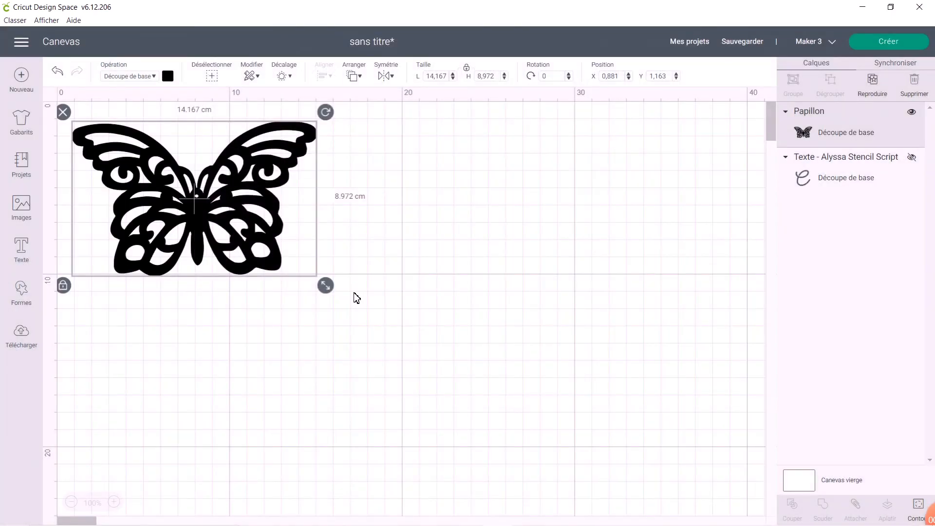
left_click(335, 260)
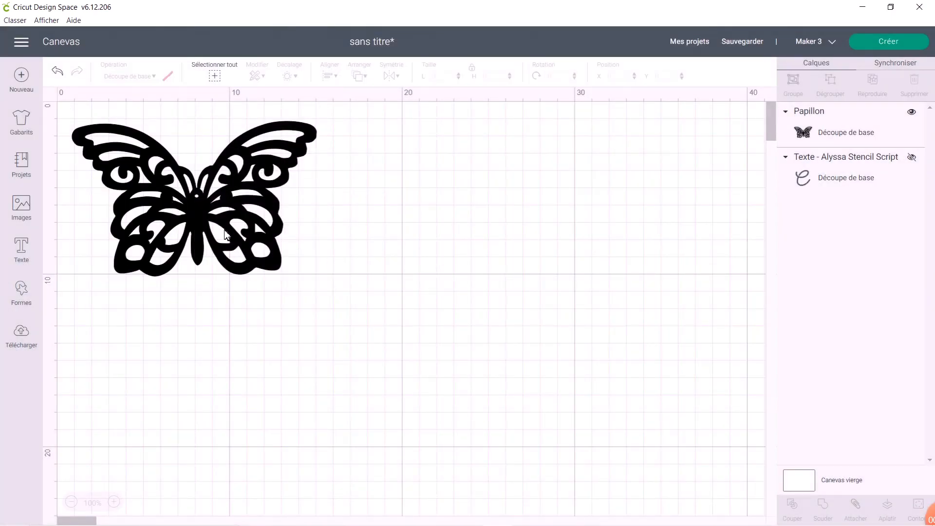
Duplicate the butterfly and place the copy beside the original at about X 15.91, Y 1.06 cm
left_click(250, 198)
right_click(242, 199)
left_click(258, 300)
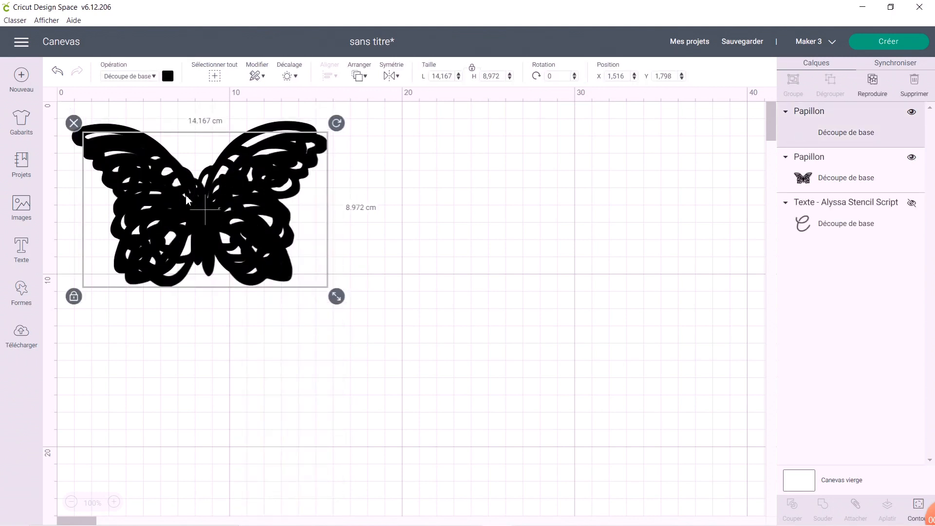
left_click_drag(185, 195, 447, 191)
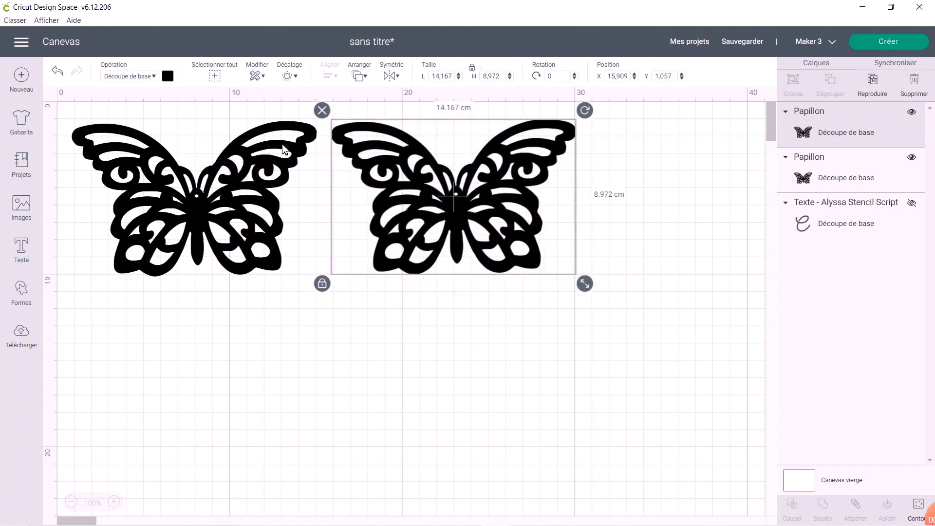
Hide the outer wing outline of the copied butterfly so only its inner pieces are cut
left_click(918, 509)
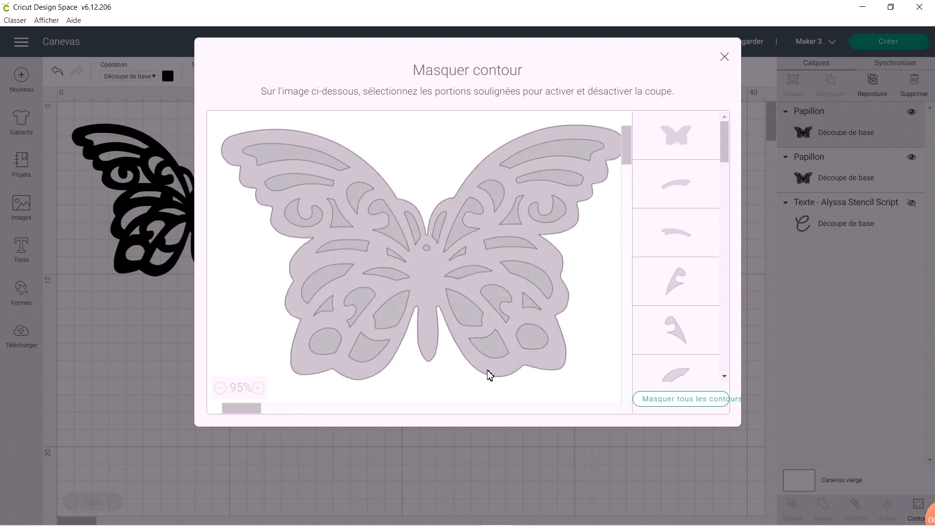
left_click(455, 379)
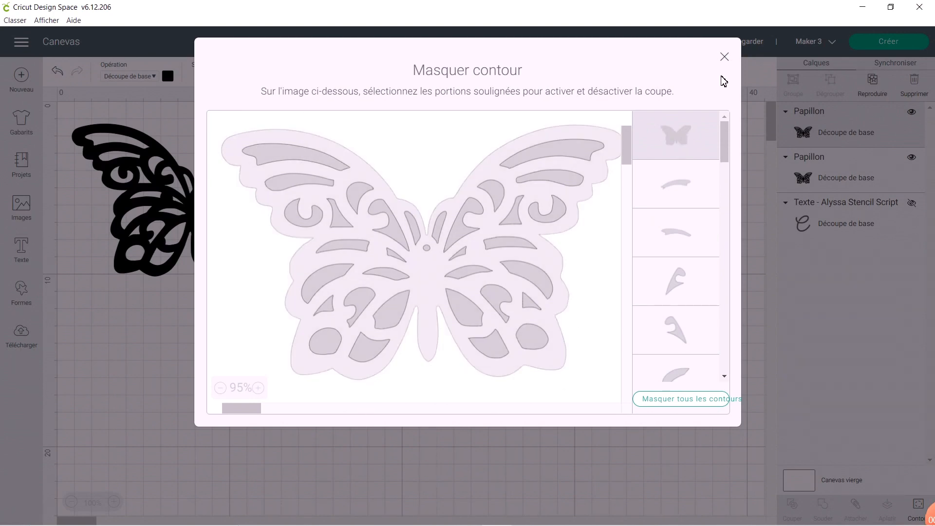
left_click(724, 57)
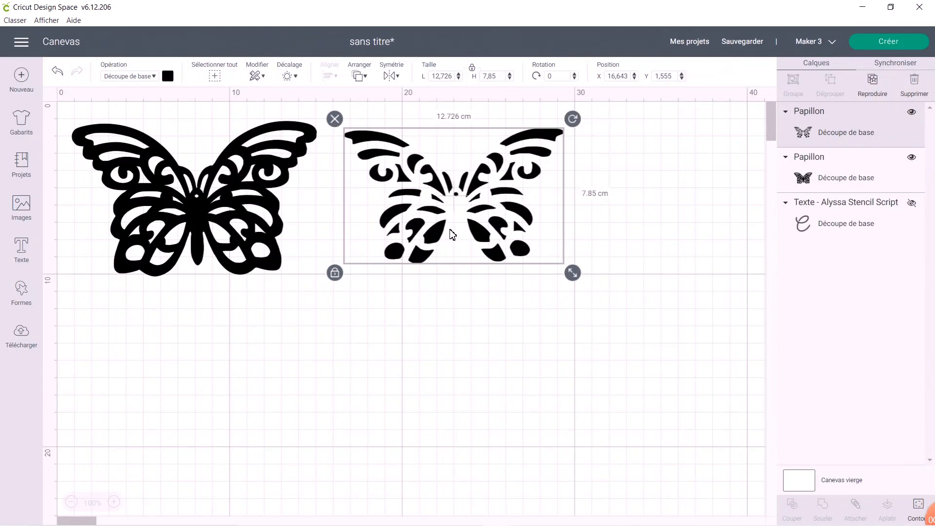
Recolor the inner wing pieces light blue and lay them over the openings of the black butterfly
left_click(169, 77)
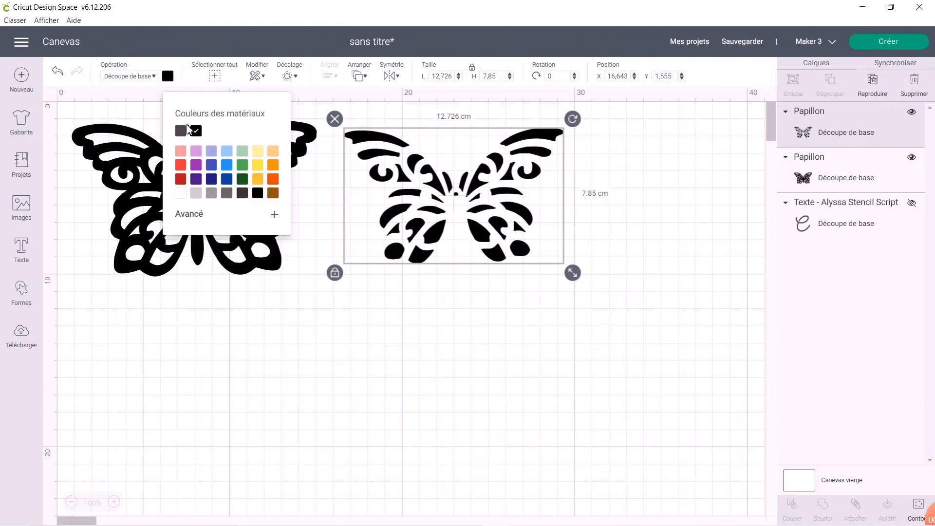
left_click(228, 151)
left_click_drag(541, 137, 282, 136)
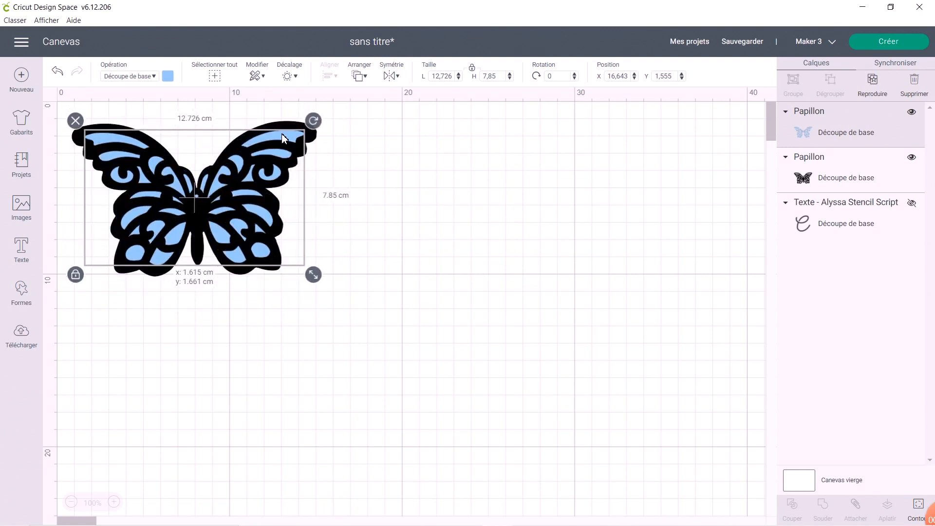
left_click(491, 246)
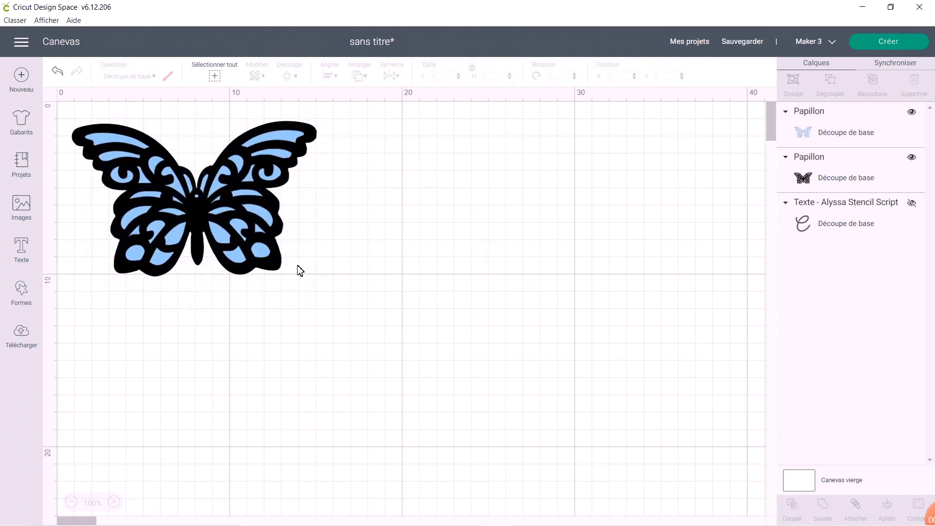
Move the light blue pieces back off the black butterfly to the free space on its right
left_click(271, 134)
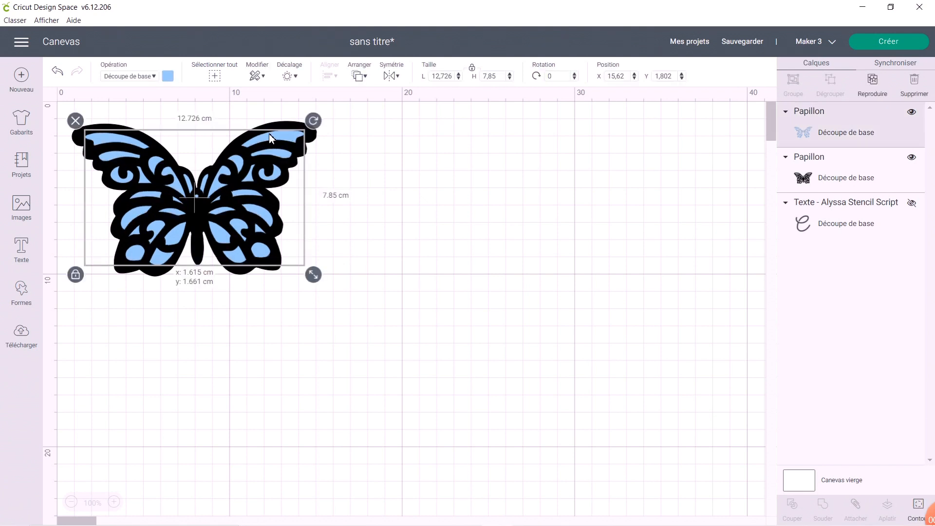
left_click_drag(270, 134, 518, 134)
left_click(240, 400)
Duplicate the black butterfly and place the copy directly below the original at about X 0.78, Y 11.82 cm
left_click(244, 246)
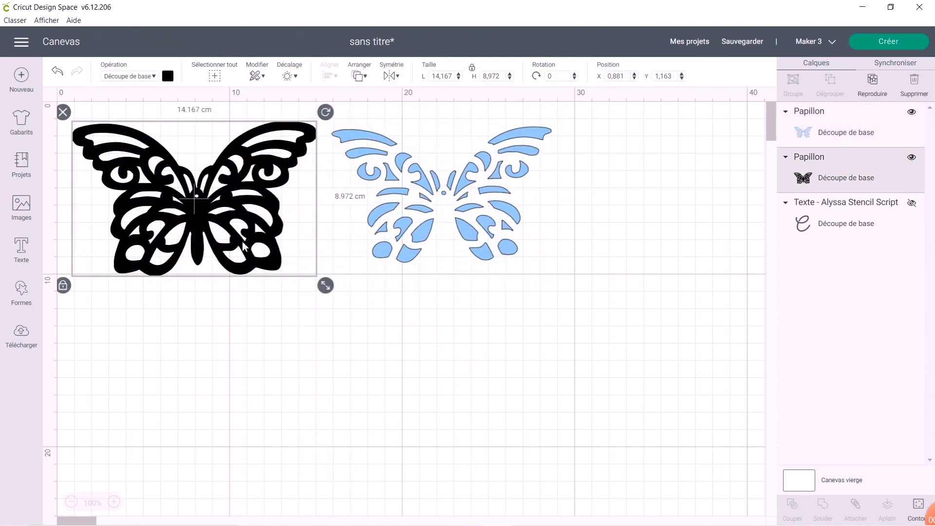
right_click(243, 246)
left_click(282, 141)
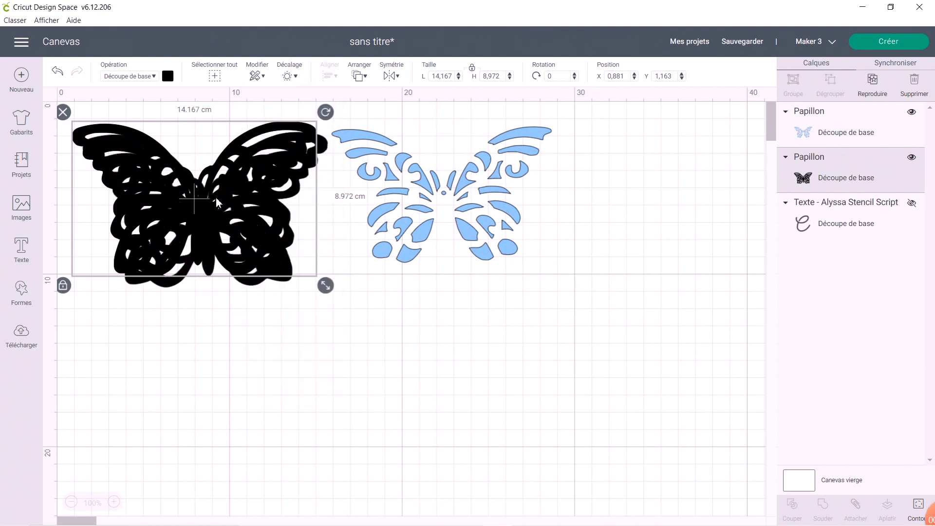
left_click_drag(211, 196, 203, 379)
Duplicate the light blue wing pieces and place the copy below them, beside the lower black butterfly
left_click(428, 205)
right_click(433, 247)
left_click(462, 305)
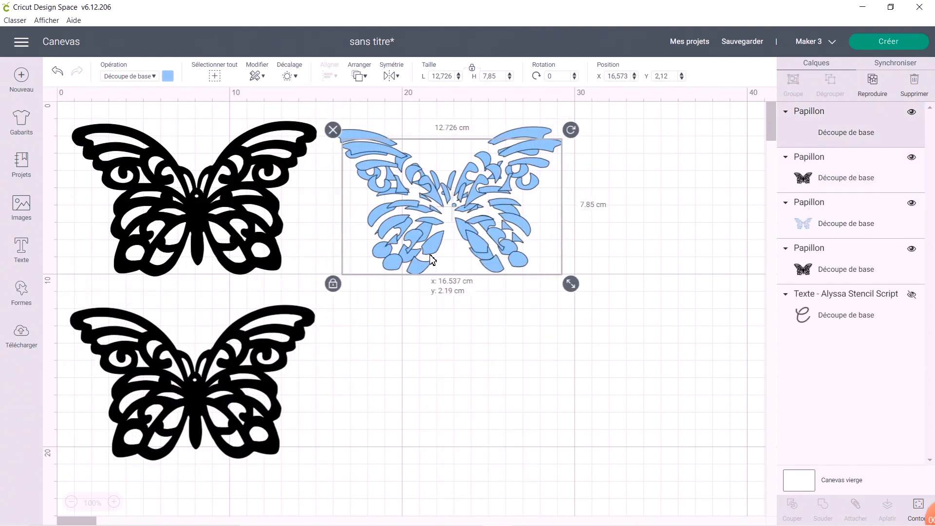
left_click_drag(434, 173, 443, 389)
Hide all inner contours of the lower black butterfly and lay the lower blue pieces over it at about X 1.51, Y 12.32 cm
left_click(190, 365)
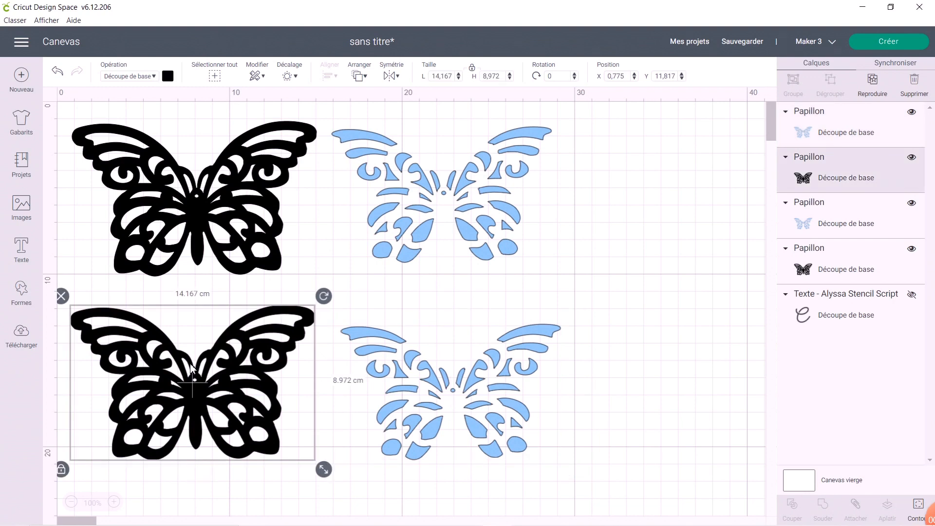
left_click(918, 507)
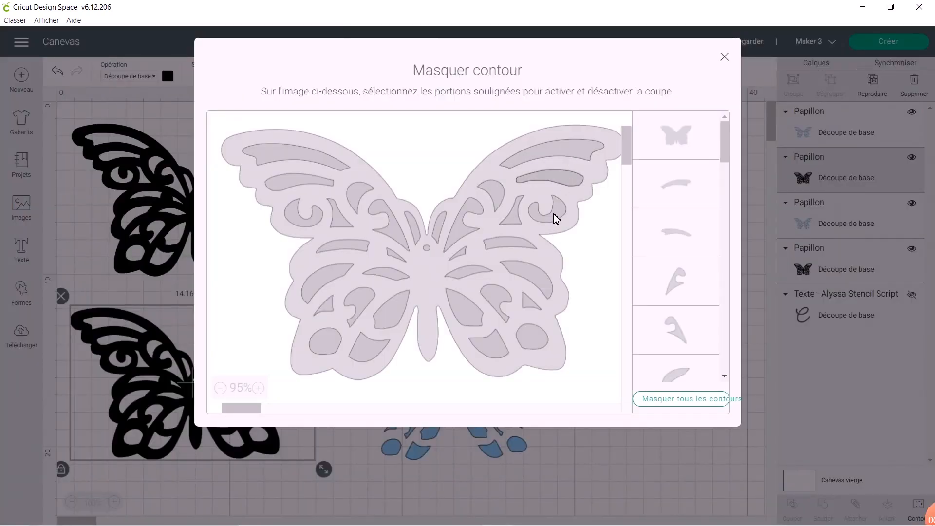
left_click(692, 408)
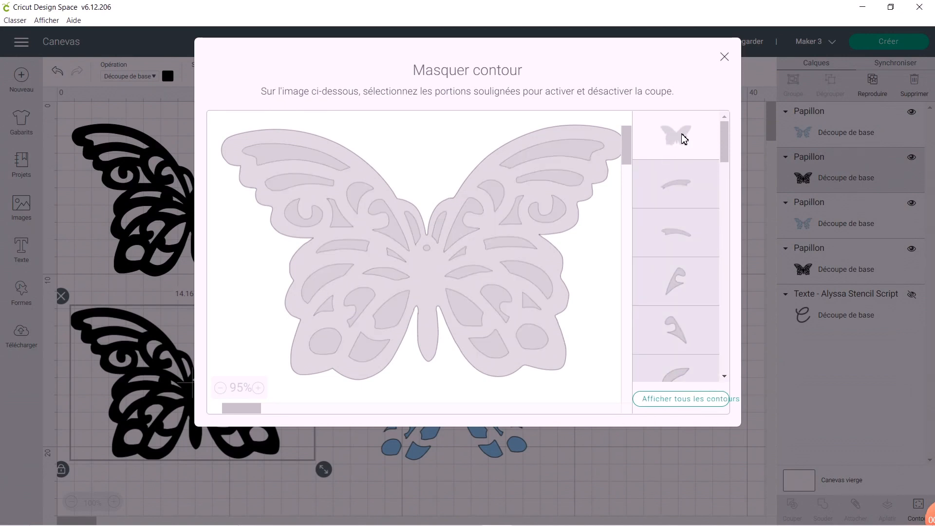
left_click(726, 58)
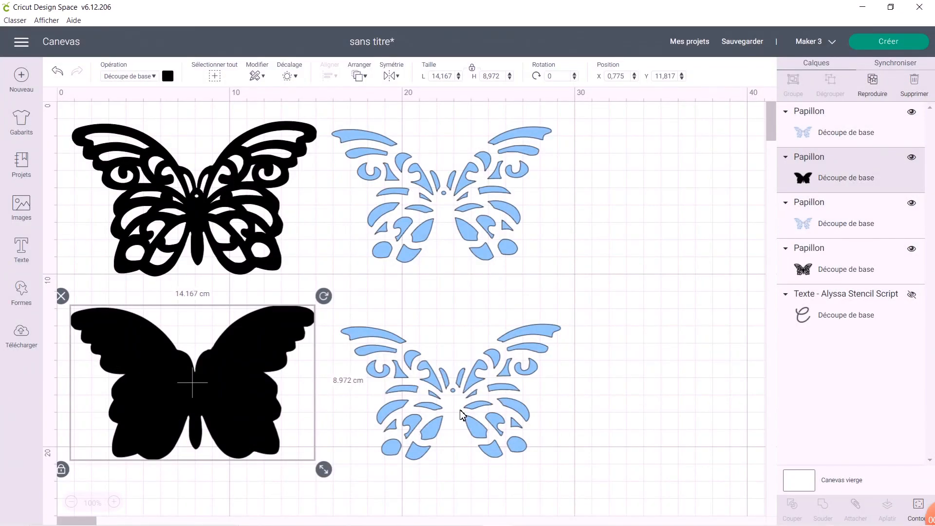
left_click_drag(532, 336, 273, 320)
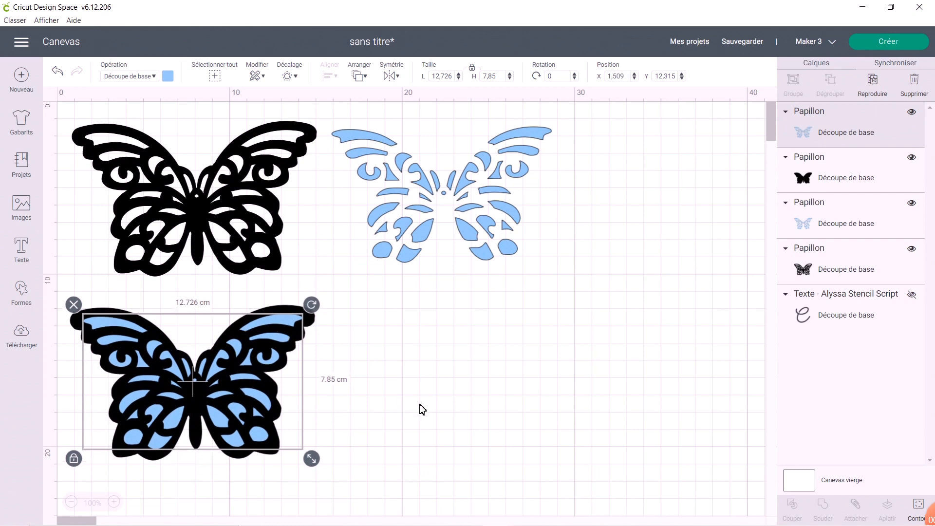